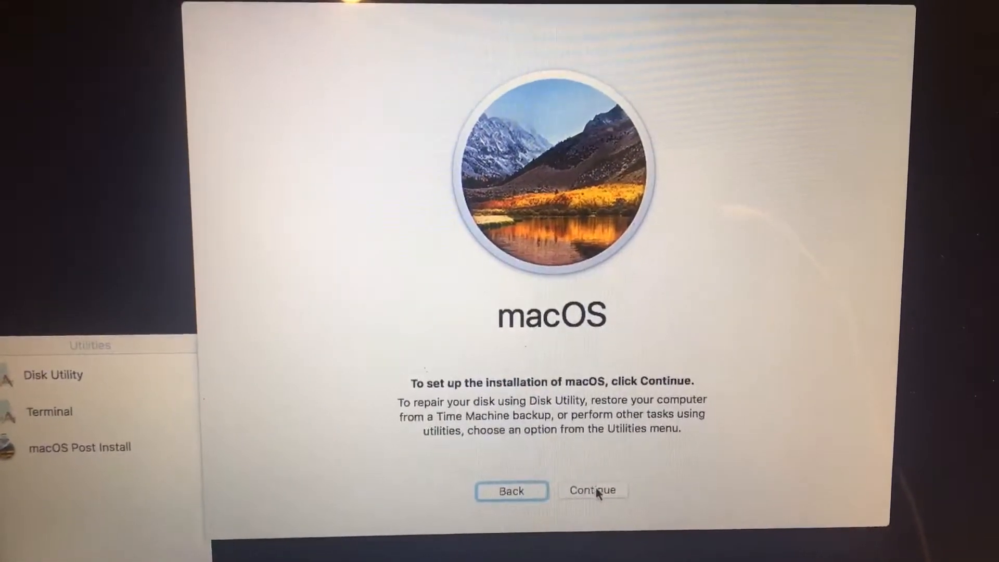
# Advance from the welcome screen through the license text to the Agree/Disagree sheet
pyautogui.click(595, 488)
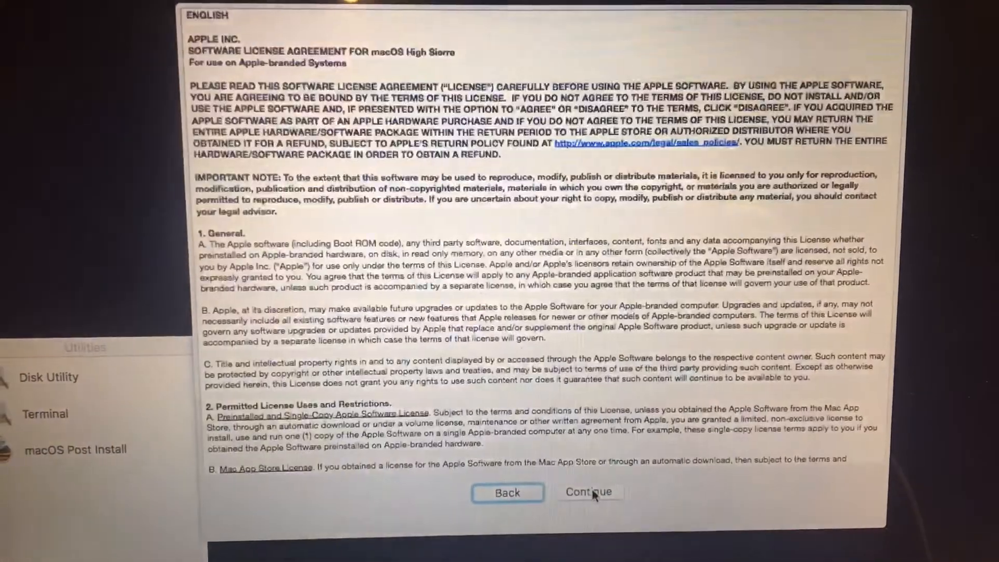
pyautogui.click(596, 491)
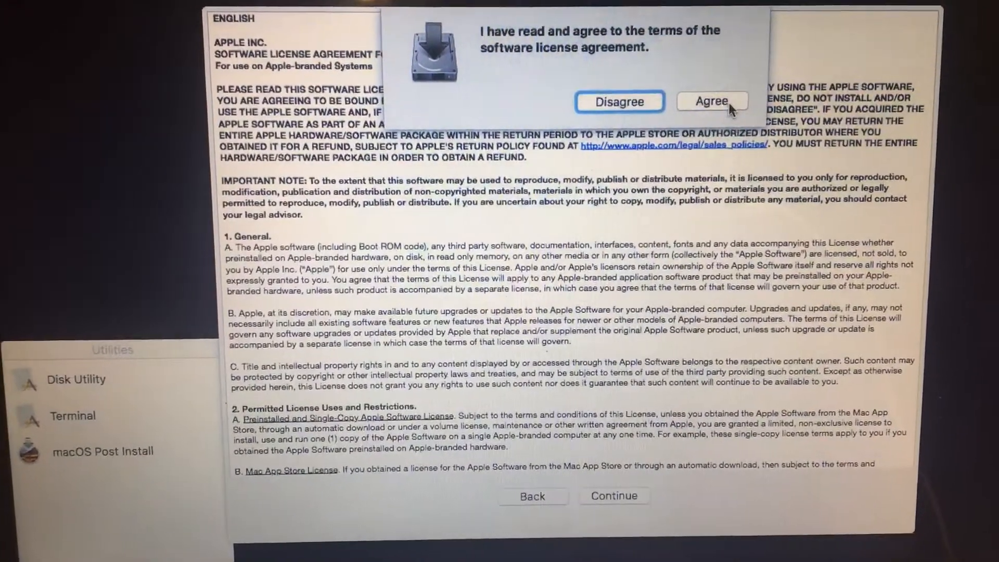
# Agree to the license, pick the Untitled disk as destination, and start Terminal from Utilities
pyautogui.click(727, 103)
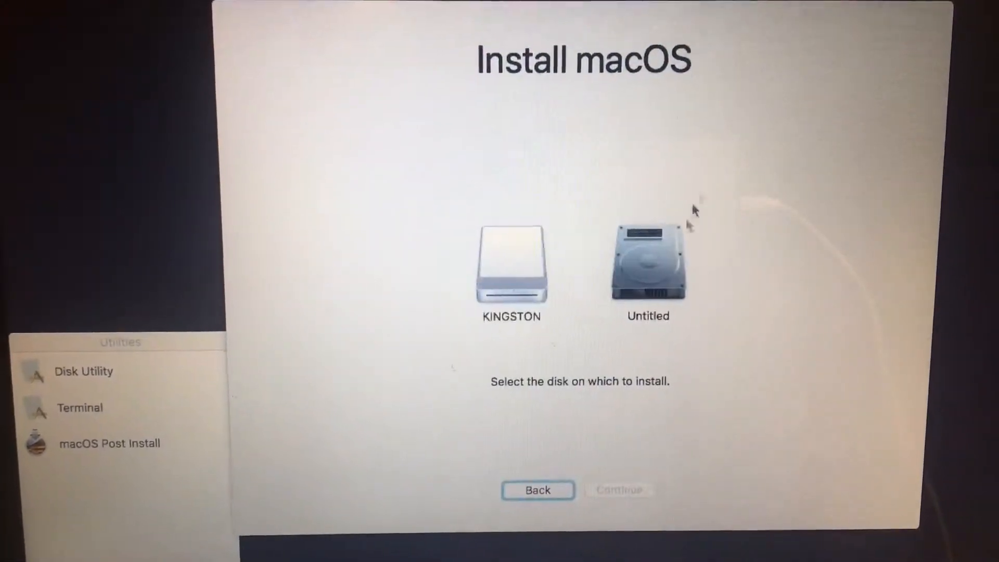
pyautogui.click(664, 261)
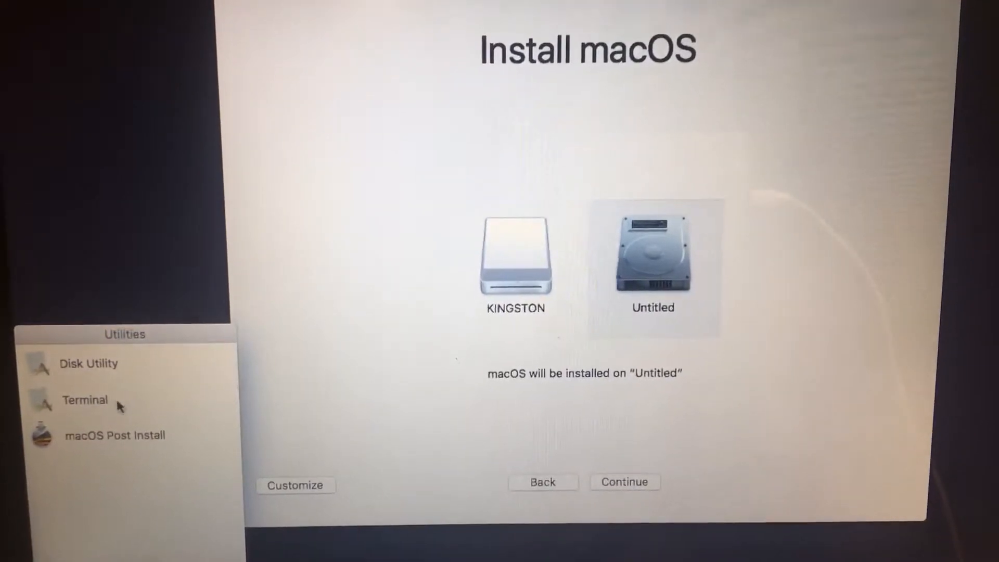
pyautogui.click(112, 398)
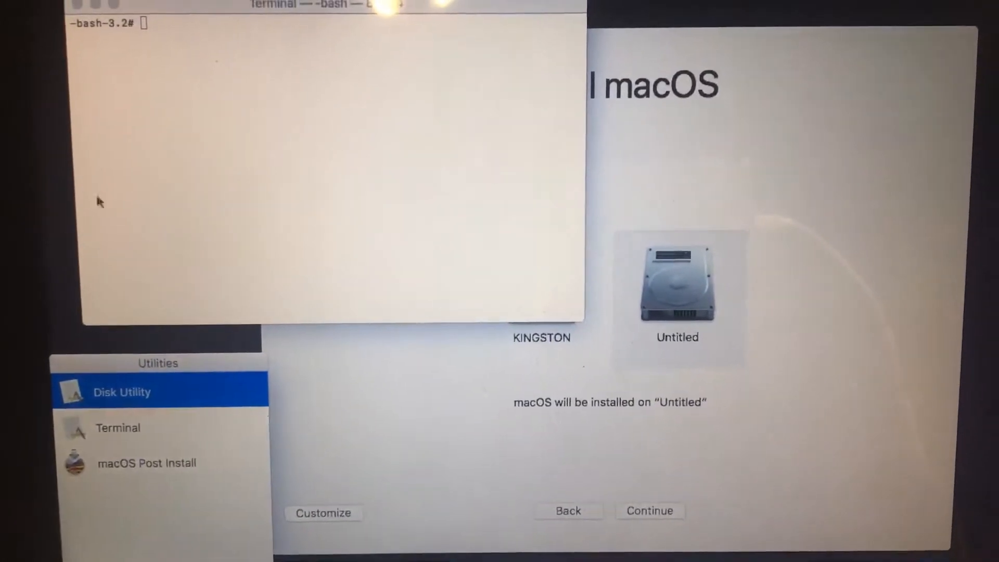
# Run the date command (Fri Nov 1 2019) in Terminal and close the shell
pyautogui.click(157, 29)
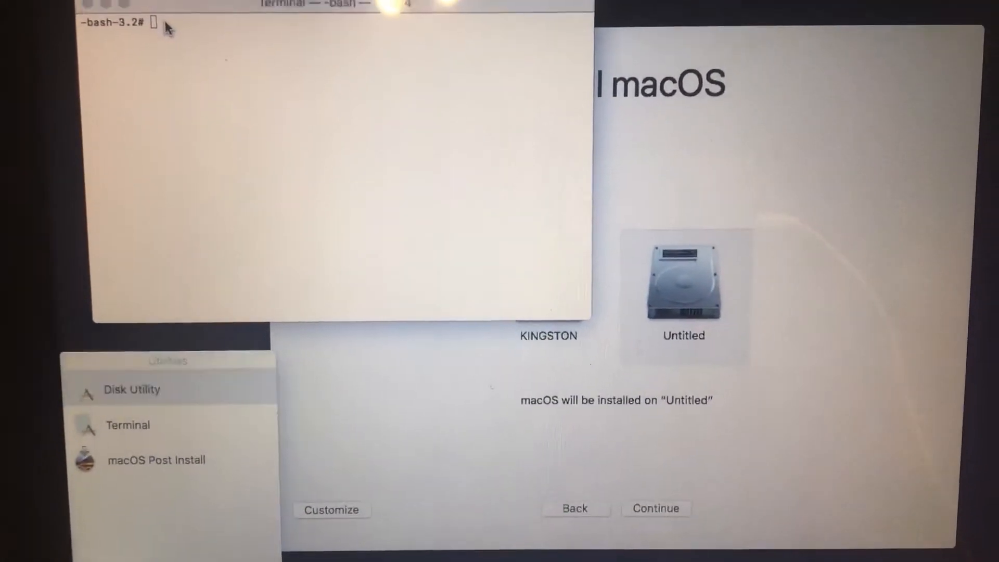
pyautogui.write('d')
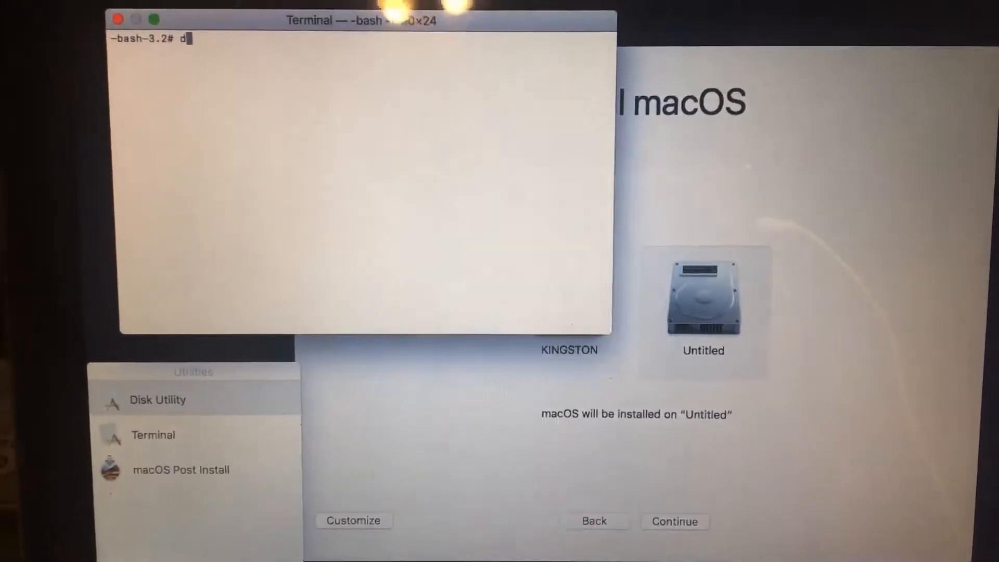
pyautogui.write('efa')
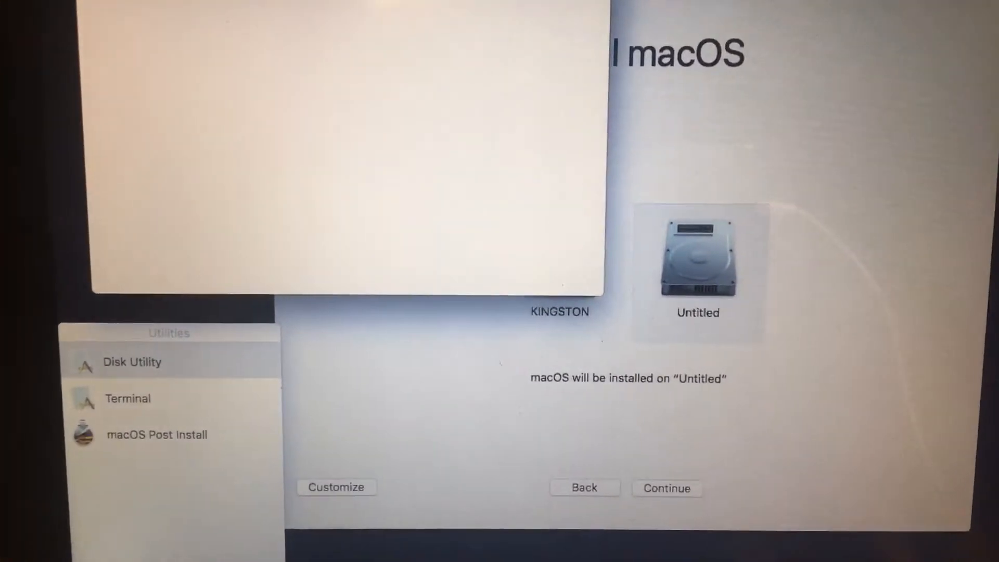
pyautogui.press('Return')
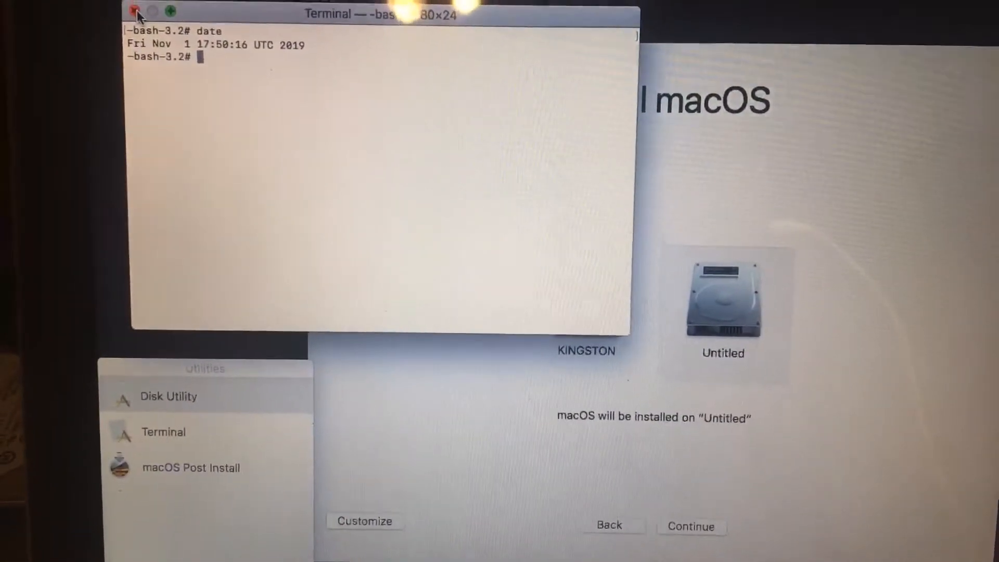
pyautogui.click(136, 11)
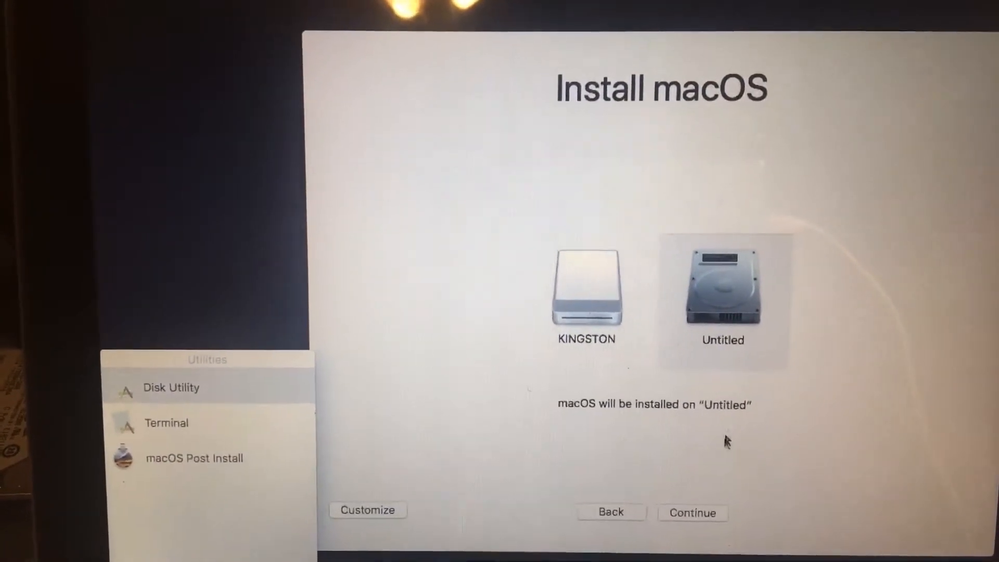
# Begin installing macOS on Untitled, showing about 16 minutes remaining
pyautogui.click(698, 499)
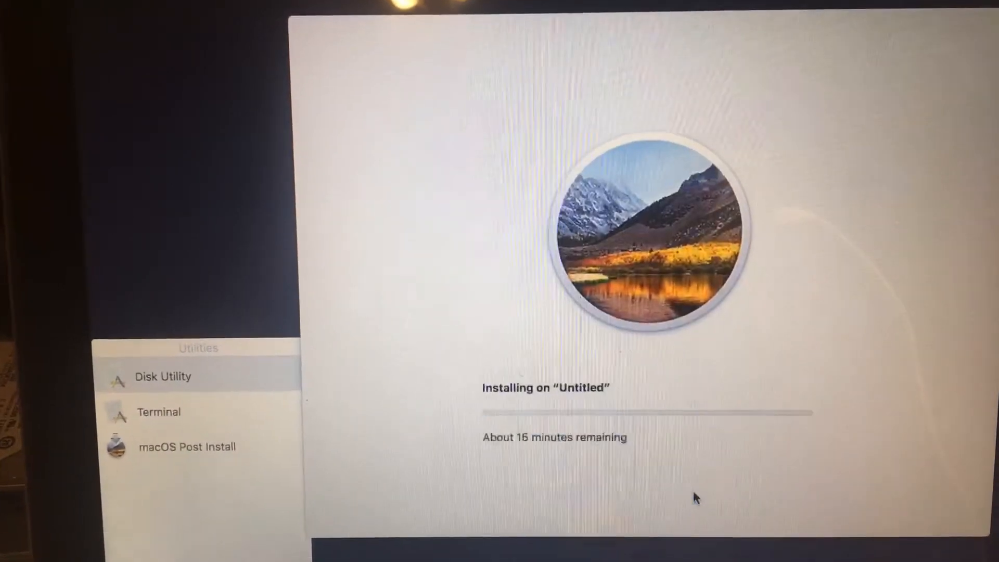